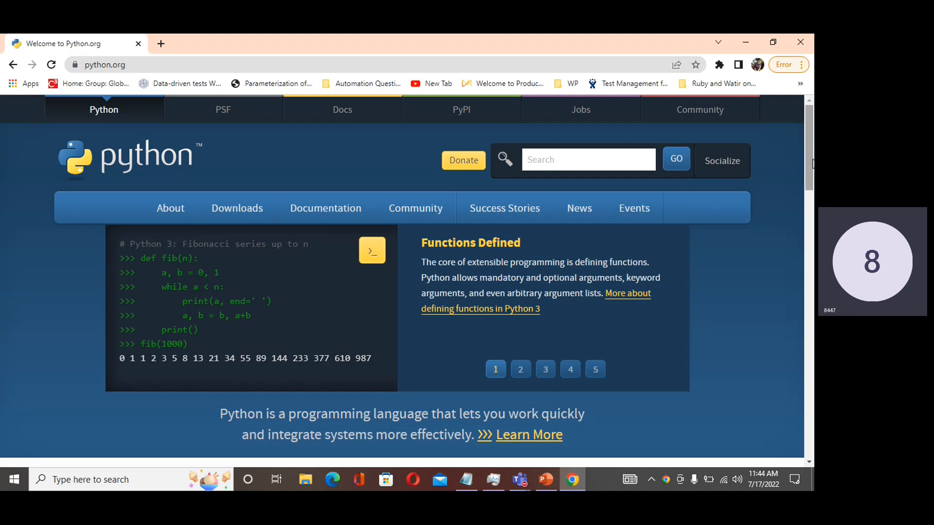
# - Open the latest Python 3.10.5 release page and download the Windows installer (64-bit) from its Files list
pyautogui.scroll(-1, 811, 183)
pyautogui.moveTo(811, 183); pyautogui.dragTo(811, 242)
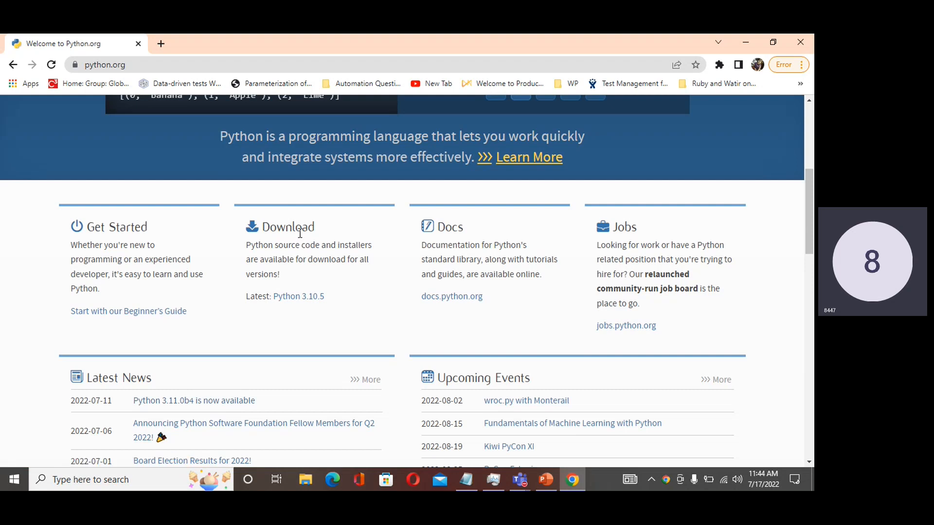
pyautogui.click(296, 303)
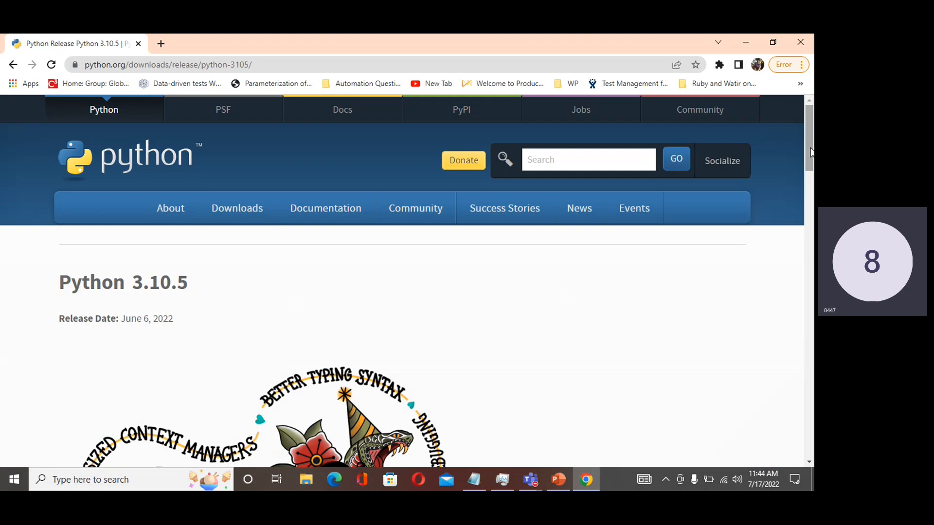
pyautogui.moveTo(809, 163); pyautogui.dragTo(800, 269)
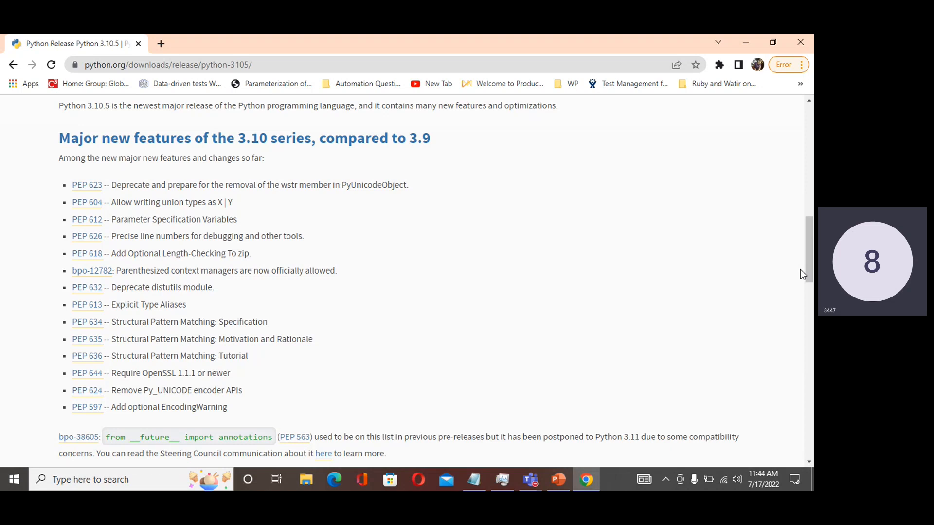
pyautogui.moveTo(806, 263); pyautogui.dragTo(775, 366)
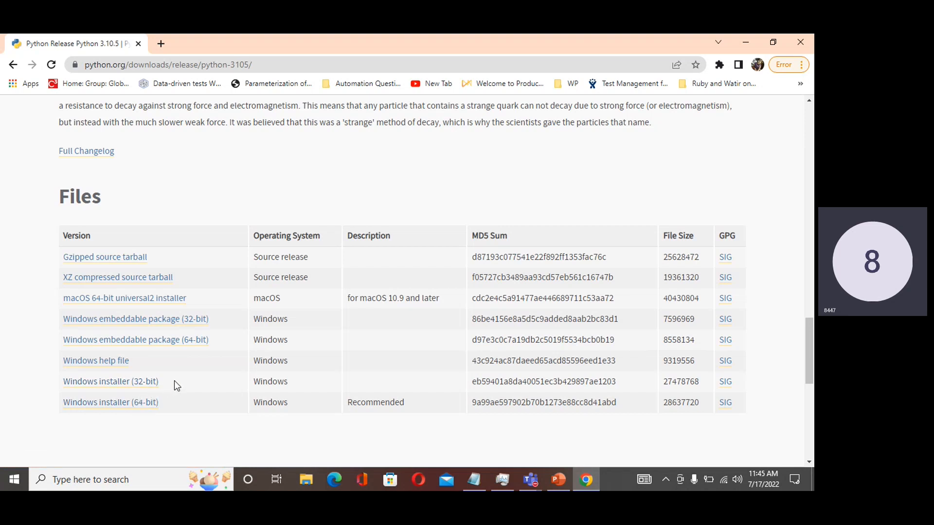
pyautogui.click(129, 407)
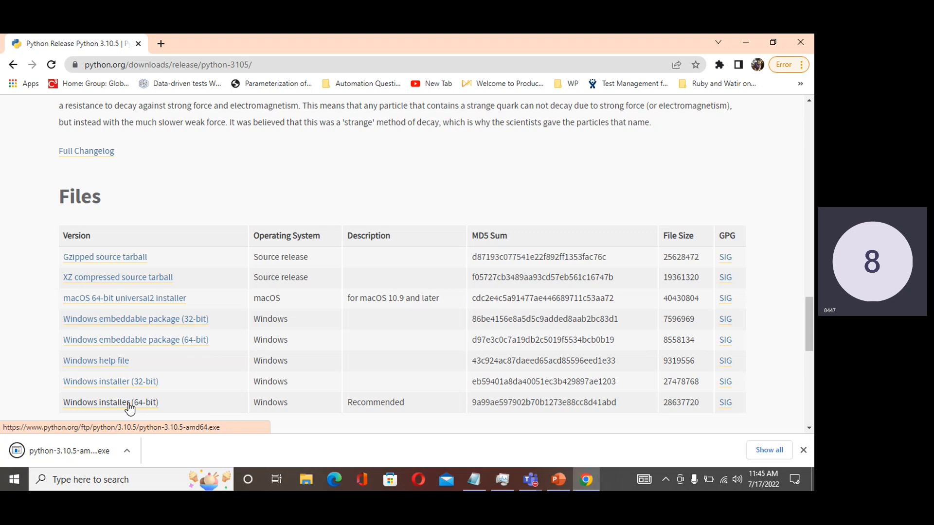
# - Open the Downloads folder in File Explorer and launch python-3.10.5-amd64.exe
pyautogui.click(100, 452)
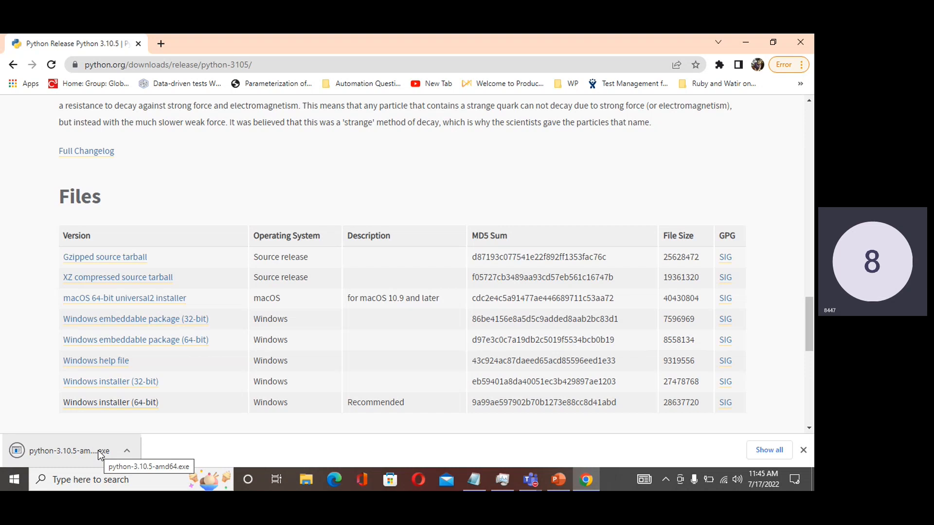
pyautogui.click(307, 479)
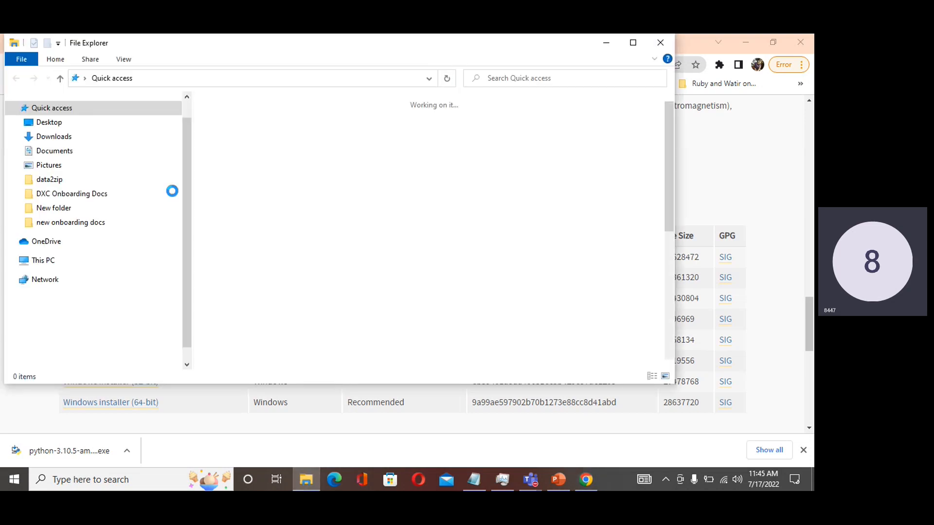
pyautogui.click(77, 139)
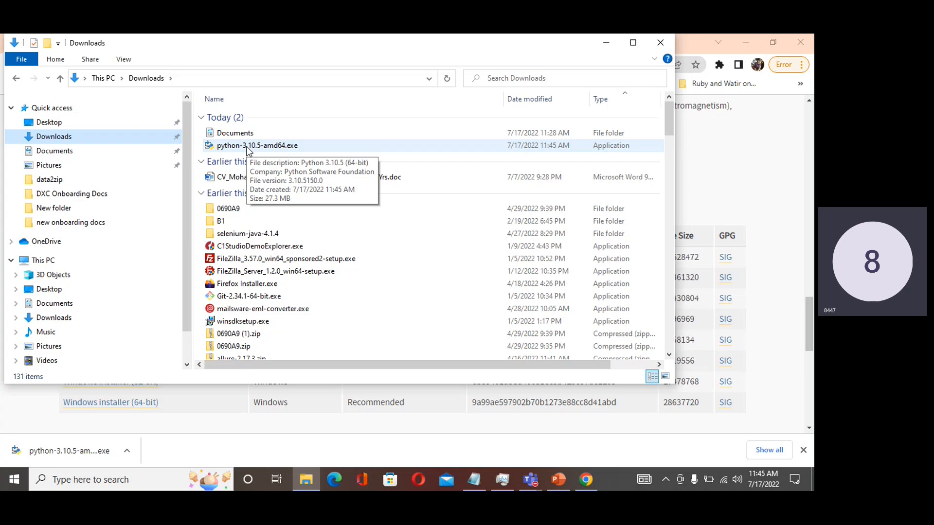
pyautogui.doubleClick(249, 145)
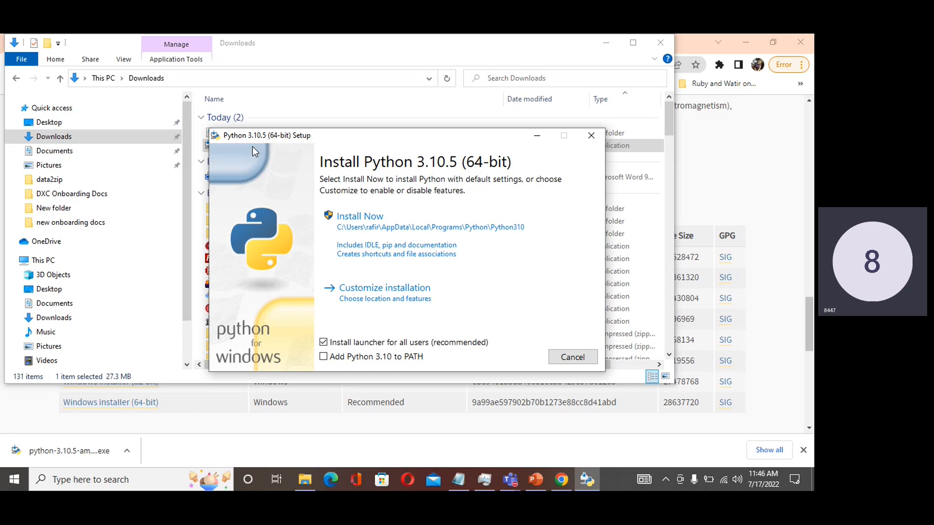
# - Walk through a customized Python 3.10.5 installation up to enabling Install for all users, and cancel the setup
pyautogui.click(373, 295)
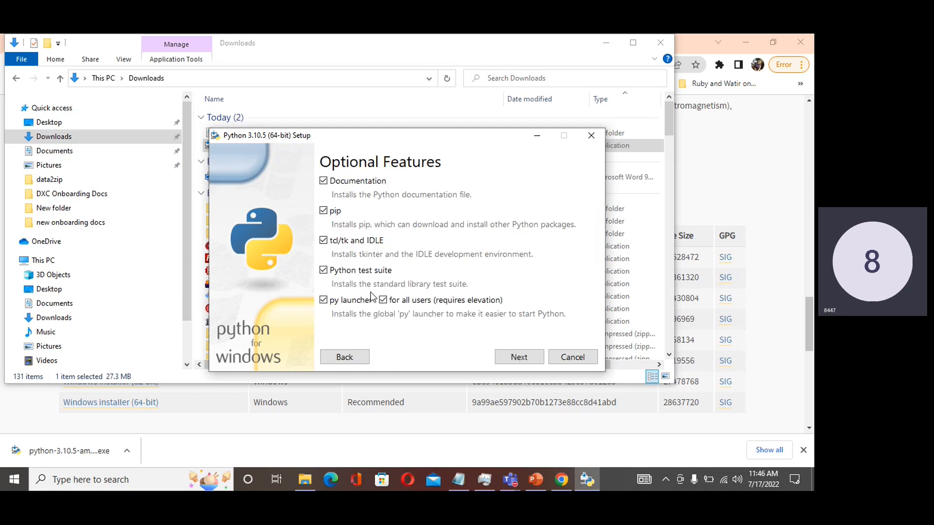
pyautogui.click(325, 184)
pyautogui.click(500, 360)
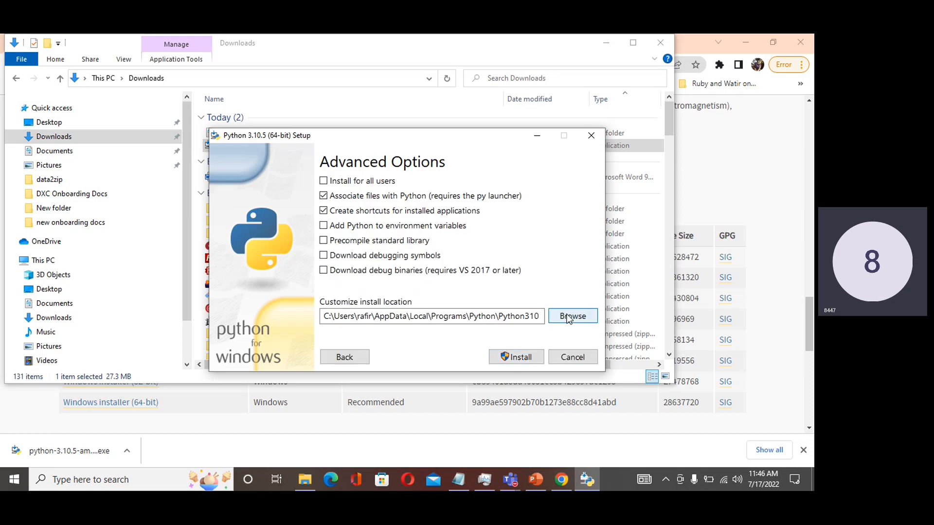
pyautogui.click(324, 181)
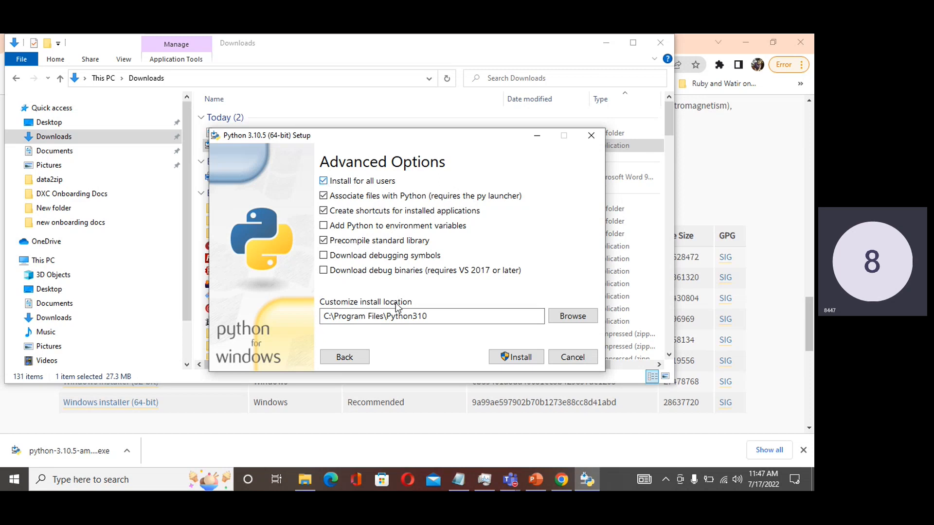
pyautogui.click(555, 361)
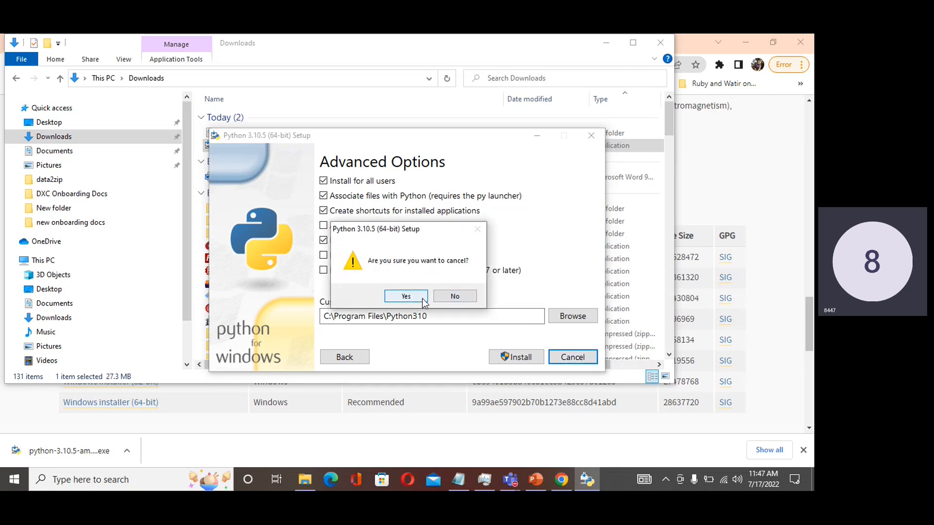
pyautogui.click(422, 299)
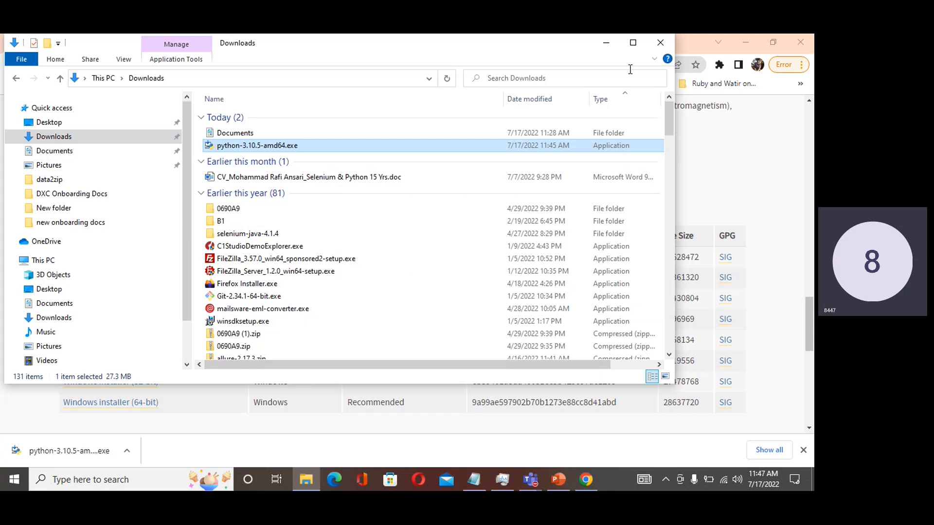
# - Search Windows for python from the desktop, open the Python 3.9 app and close its console window
pyautogui.press('super+d')
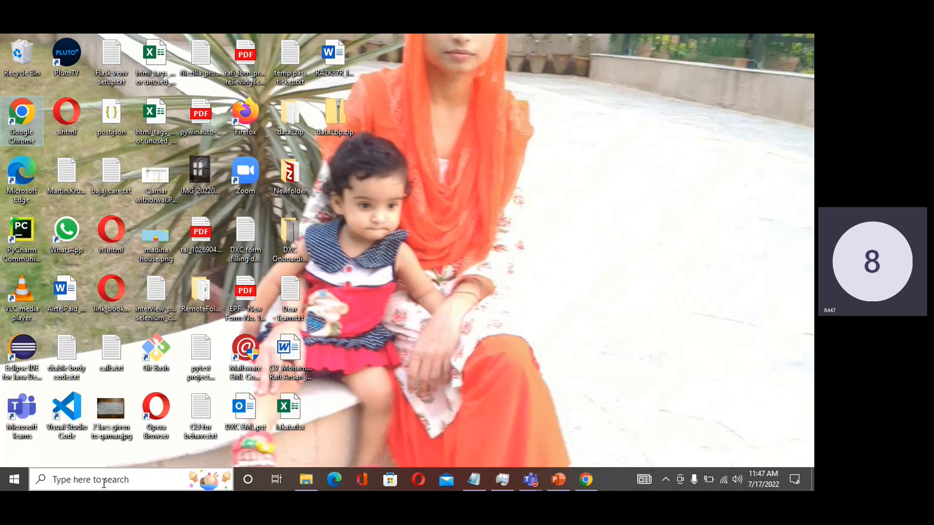
pyautogui.click(104, 480)
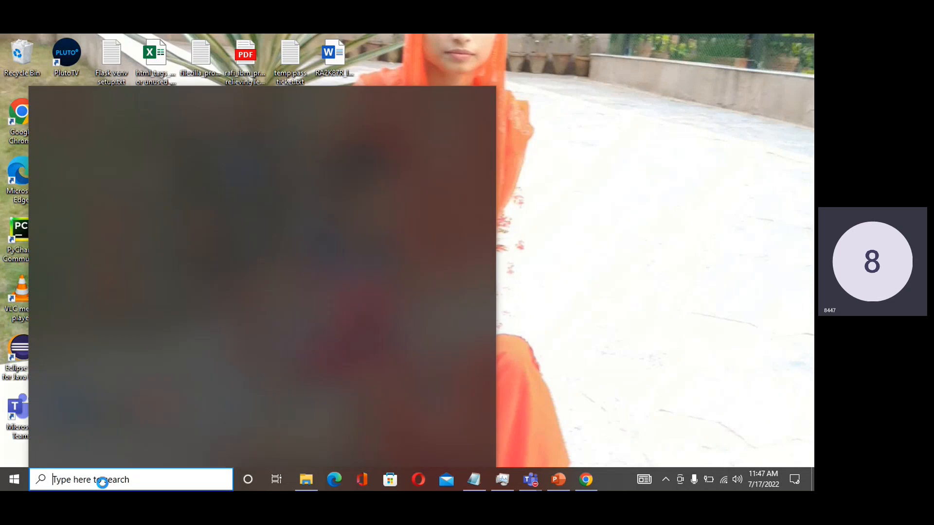
pyautogui.write('pyth')
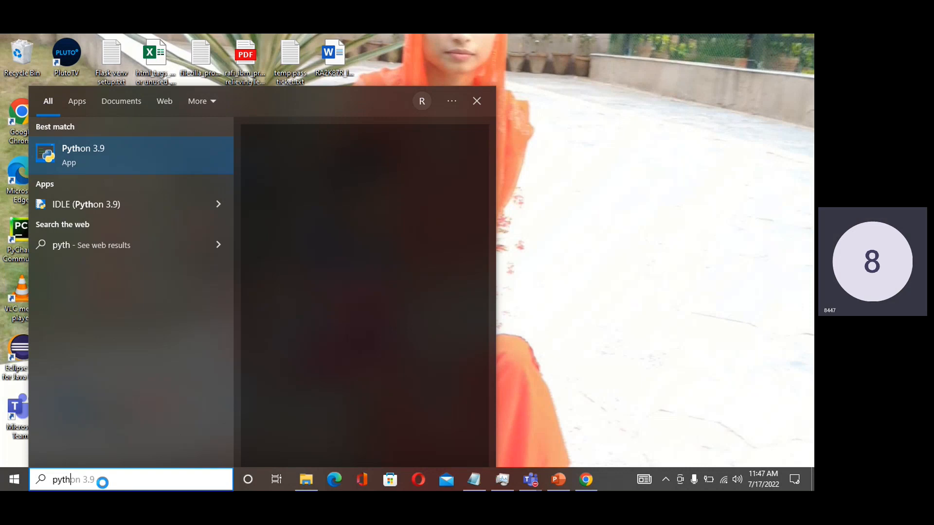
pyautogui.write('on')
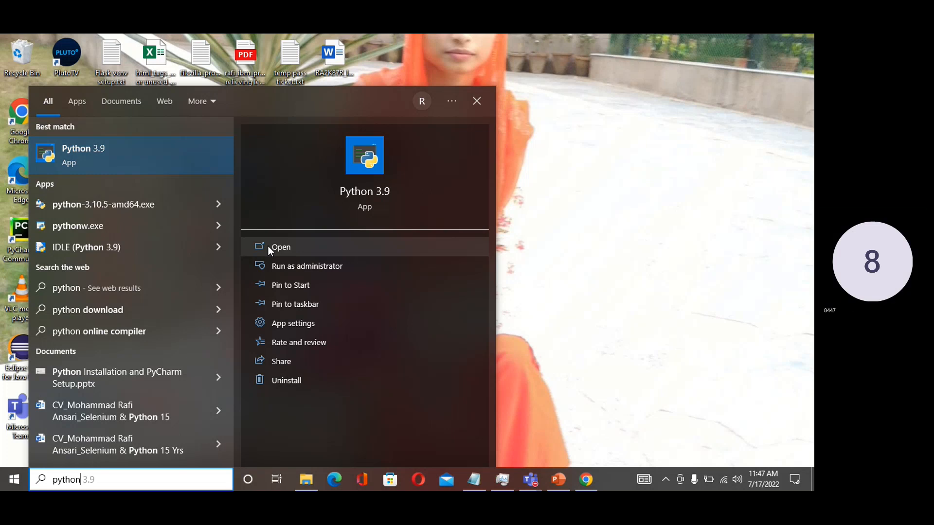
pyautogui.rightClick(152, 163)
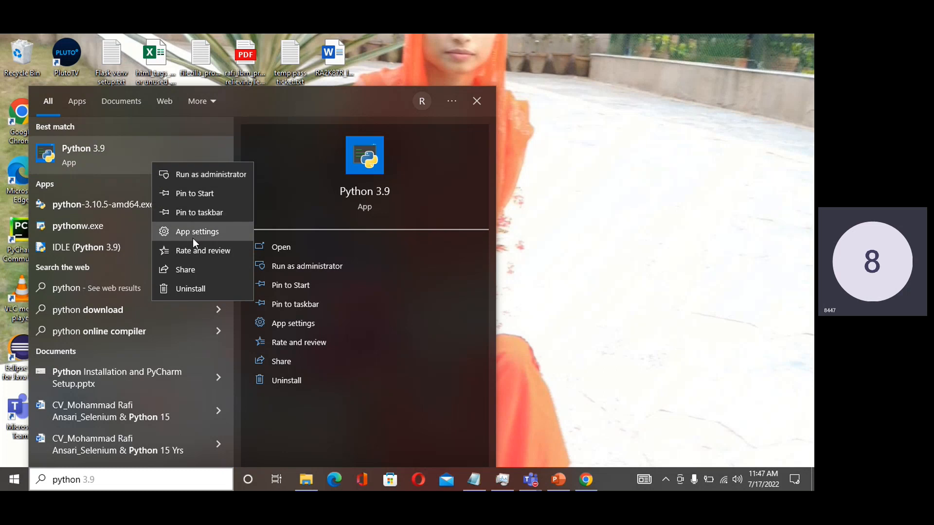
pyautogui.click(276, 247)
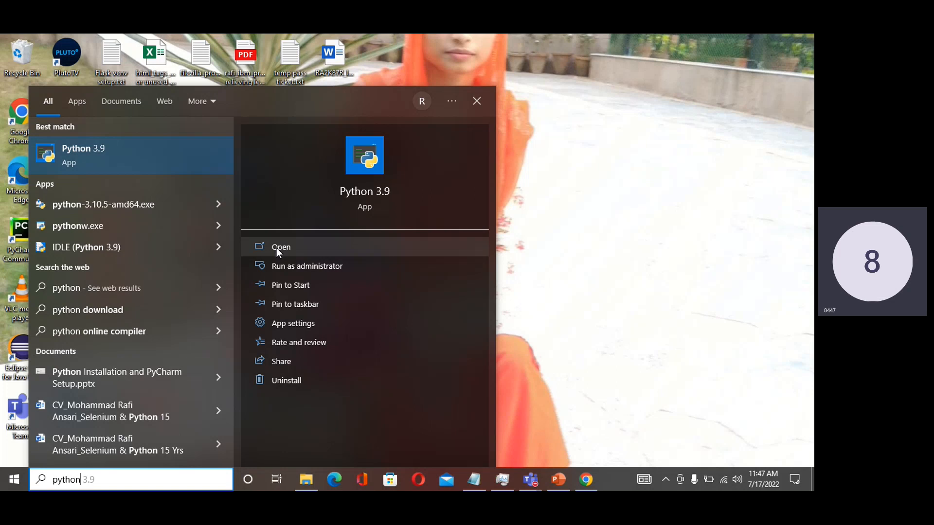
pyautogui.click(276, 247)
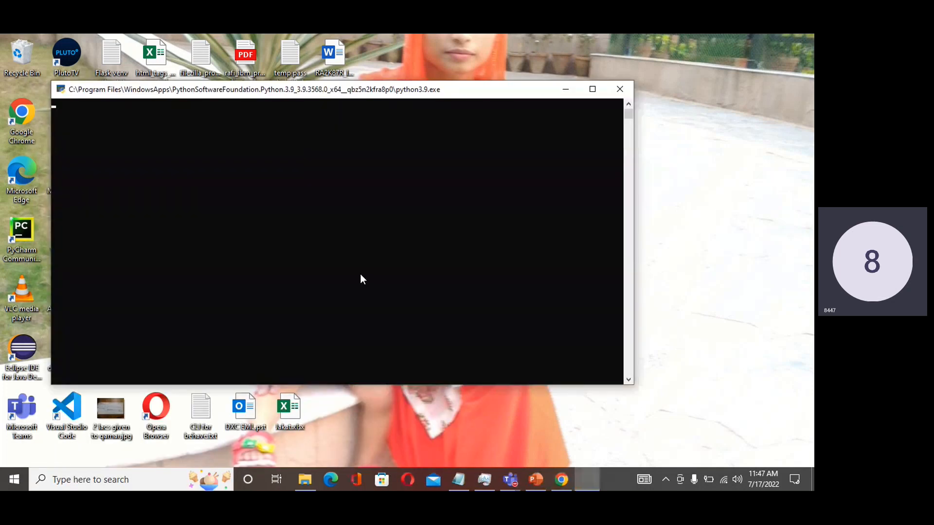
pyautogui.click(619, 89)
# - Look for a Python folder in Program Files on Local Disk (C:) and return to the drive's root
pyautogui.click(302, 481)
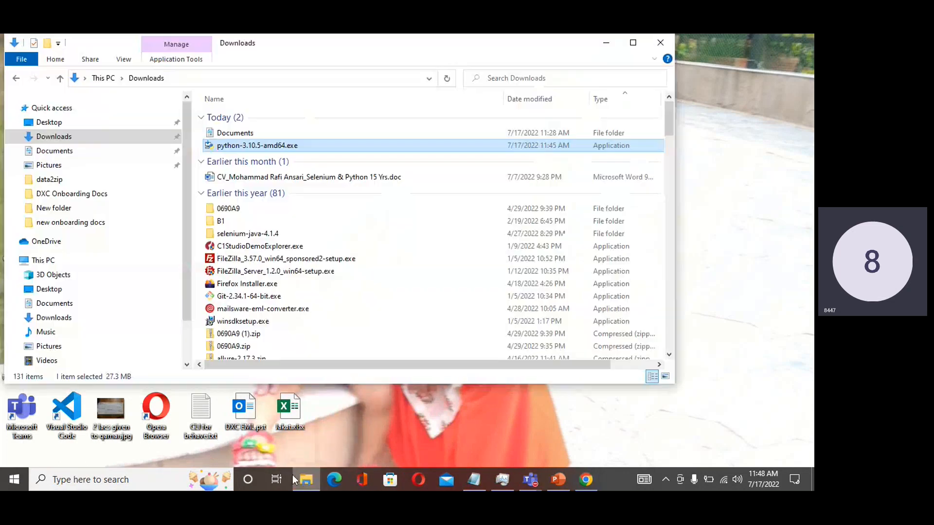
pyautogui.scroll(-2, 185, 273)
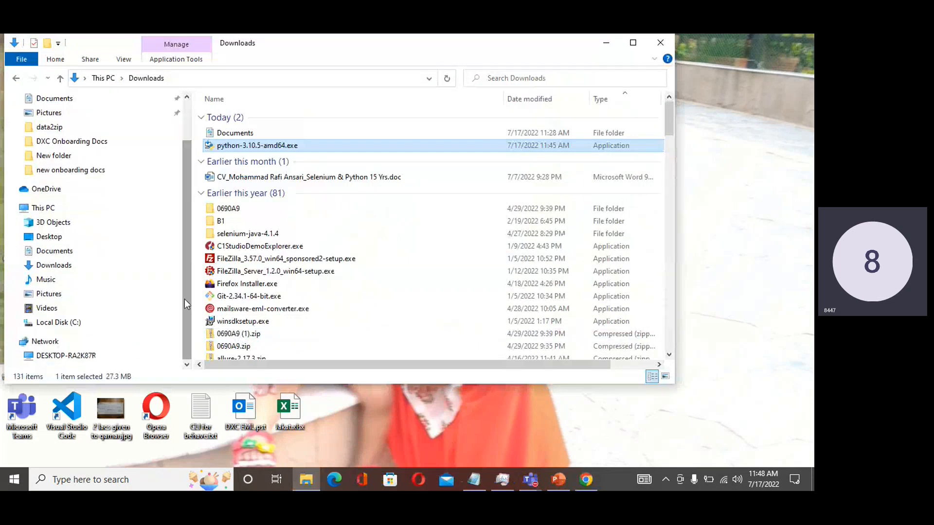
pyautogui.click(83, 325)
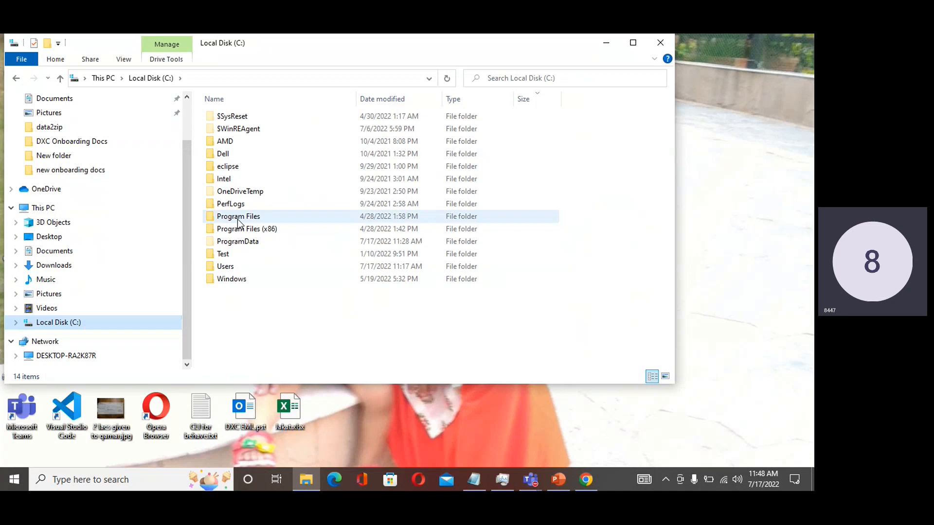
pyautogui.click(237, 217)
pyautogui.doubleClick(237, 217)
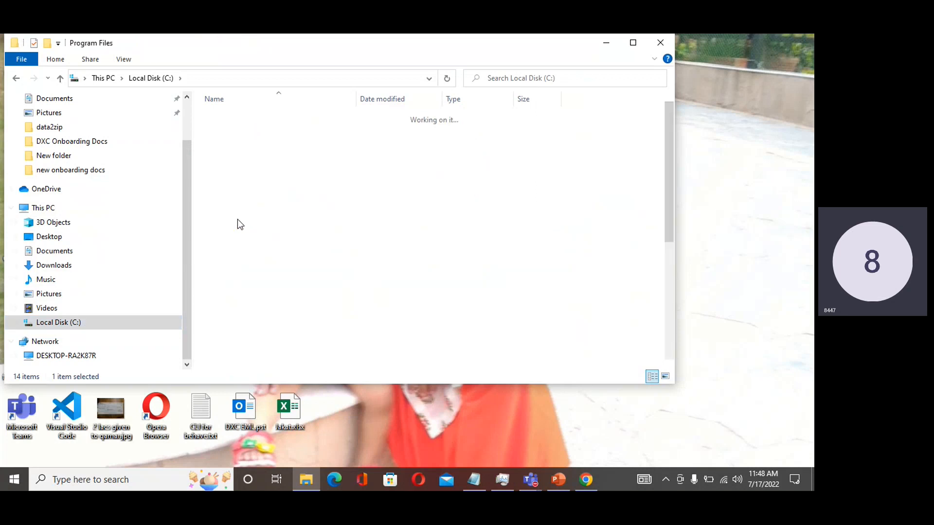
pyautogui.click(232, 278)
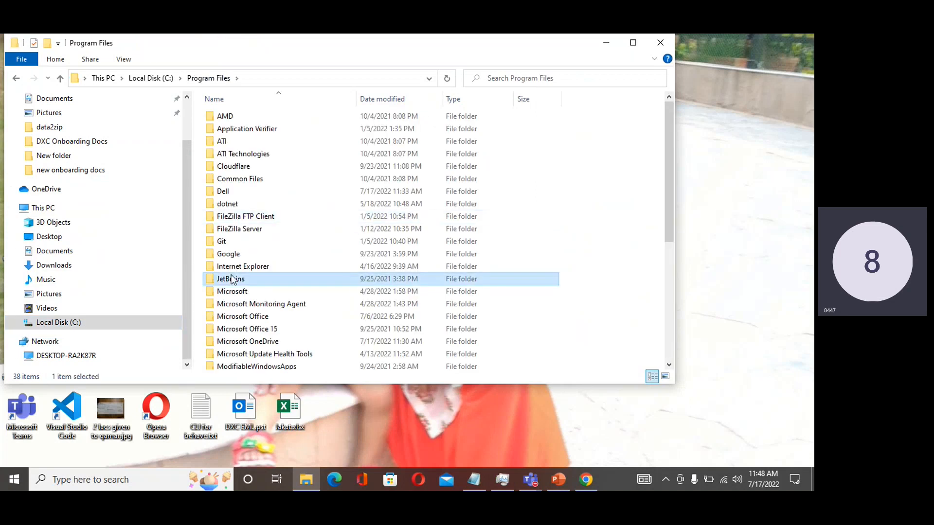
pyautogui.press('p')
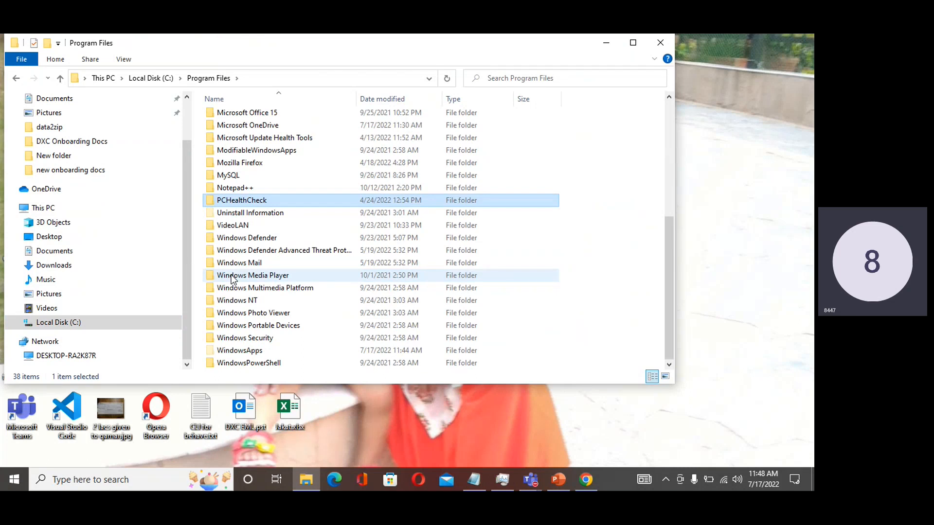
pyautogui.press('BackSpace')
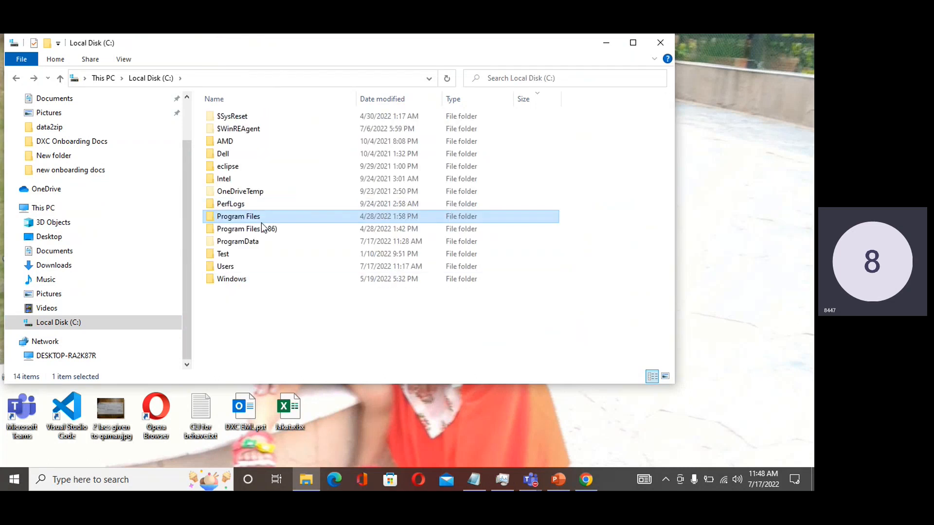
# - Look through the Program Files (x86) folder for a Python installation and close File Explorer
pyautogui.doubleClick(262, 230)
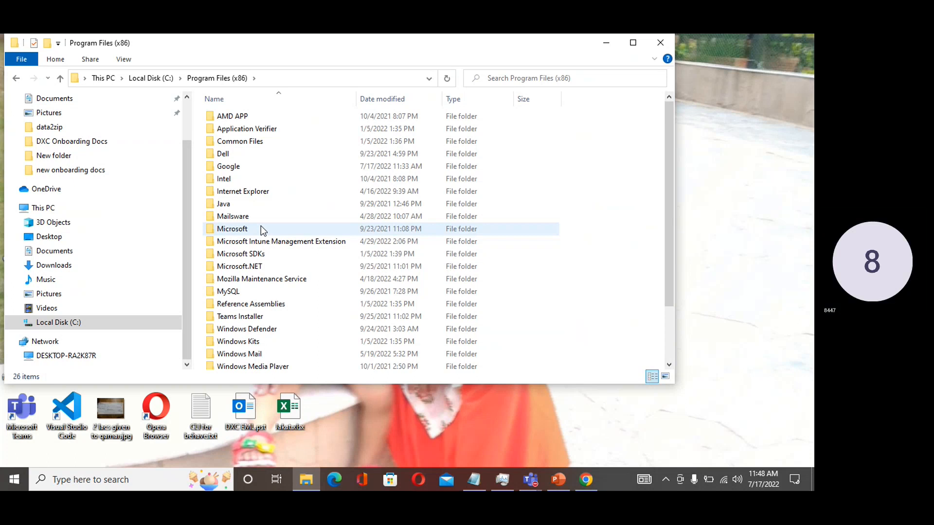
pyautogui.press('Down')
pyautogui.press('Down')
pyautogui.press('Down')
pyautogui.press('Down')
pyautogui.press('Down')
pyautogui.press('Down')
pyautogui.press('Down')
pyautogui.press('Down')
pyautogui.press('Down')
pyautogui.press('Down')
pyautogui.press('Down')
pyautogui.press('Down')
pyautogui.press('Down')
pyautogui.press('Down')
pyautogui.press('Down')
pyautogui.press('Down')
pyautogui.press('Down')
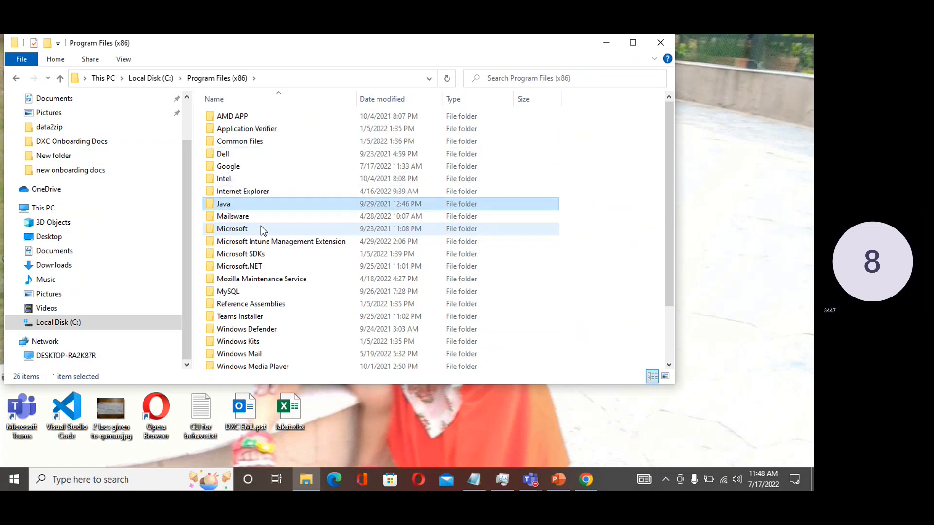
pyautogui.press('Down')
pyautogui.press('Down')
pyautogui.press('Down')
pyautogui.press('Down')
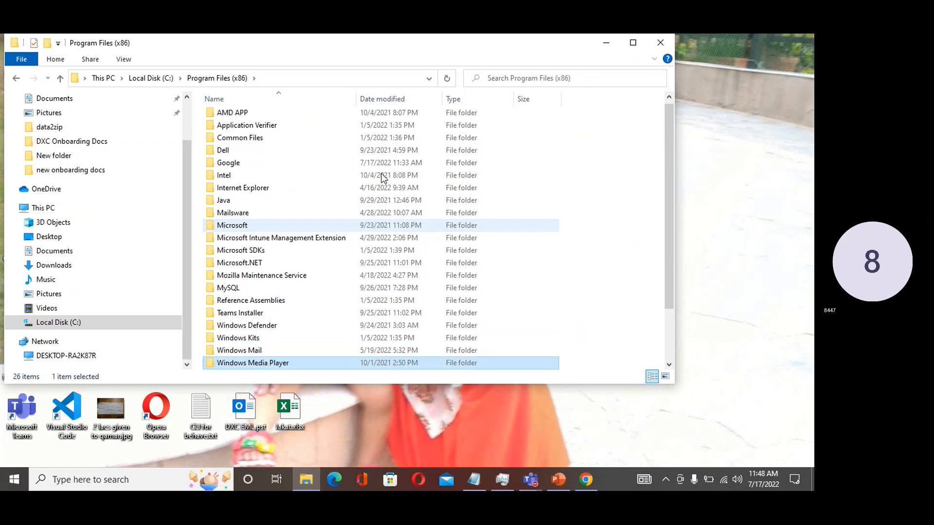
pyautogui.click(649, 45)
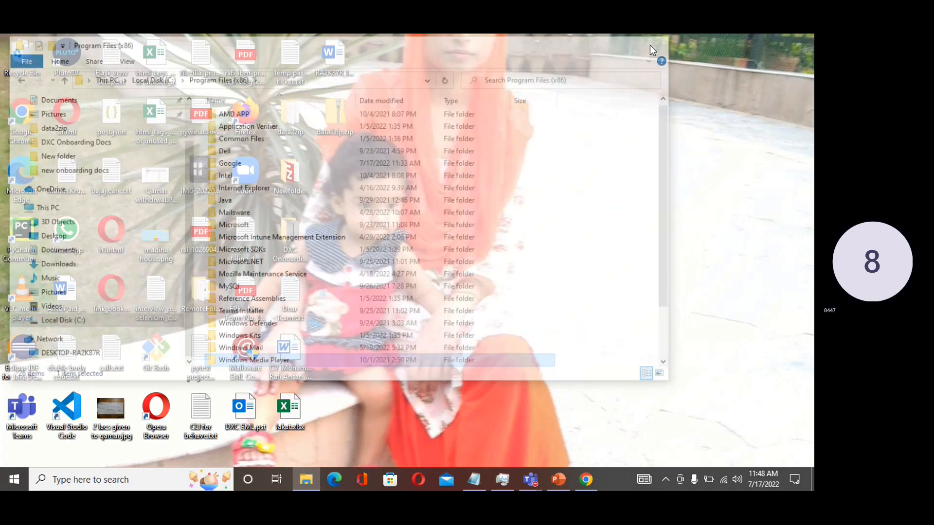
# - Search Windows for enviro and open the settings for editing the system environment variables
pyautogui.click(153, 476)
pyautogui.write('envir')
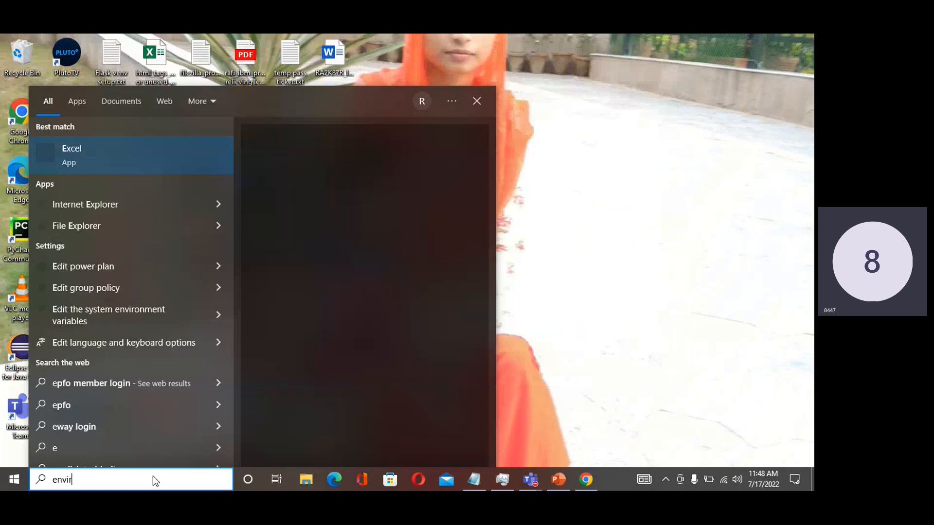
pyautogui.write('o')
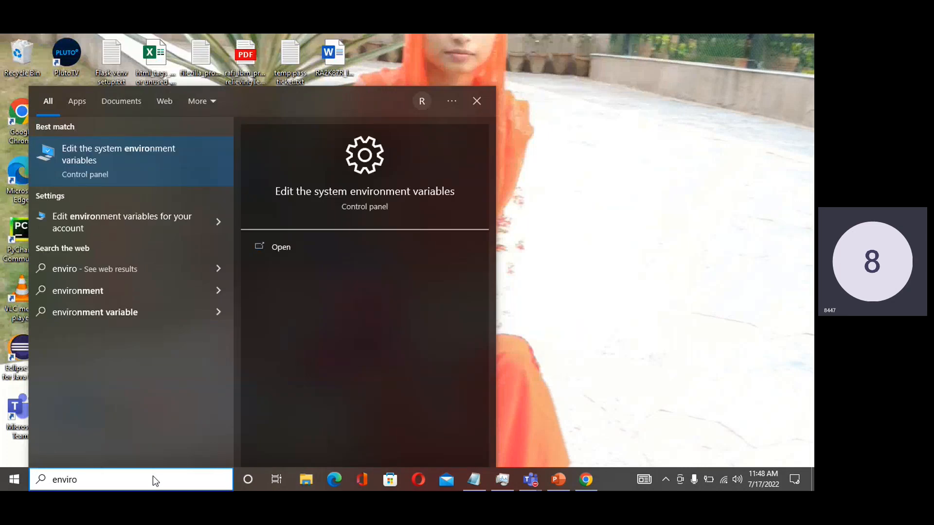
pyautogui.click(282, 246)
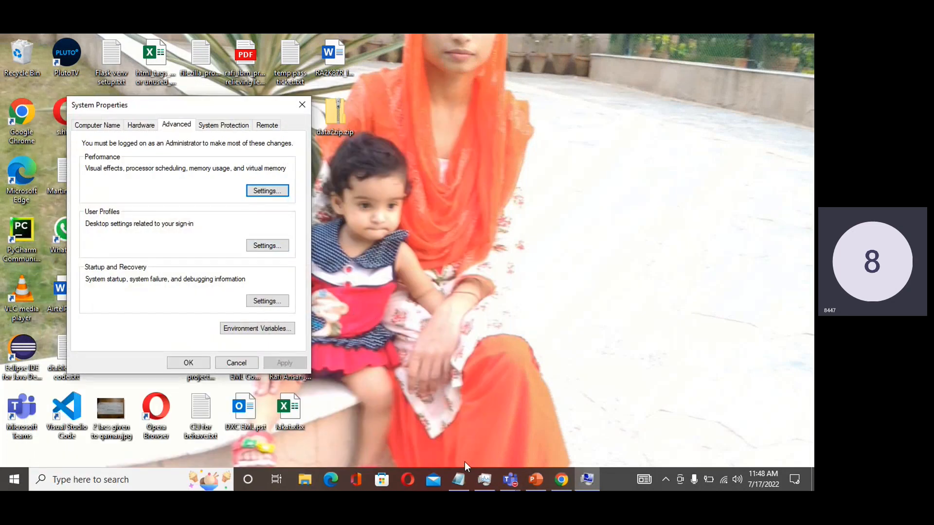
# - Switch to the PowerPoint presentation, show the Python installation and PyCharm setup slide full screen and end the slide show
pyautogui.moveTo(469, 484)
pyautogui.click(543, 477)
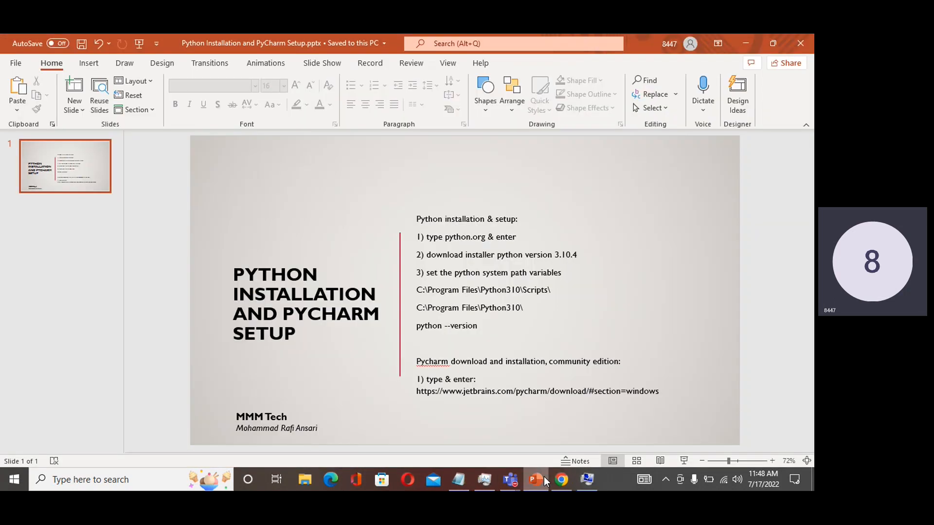
pyautogui.click(682, 461)
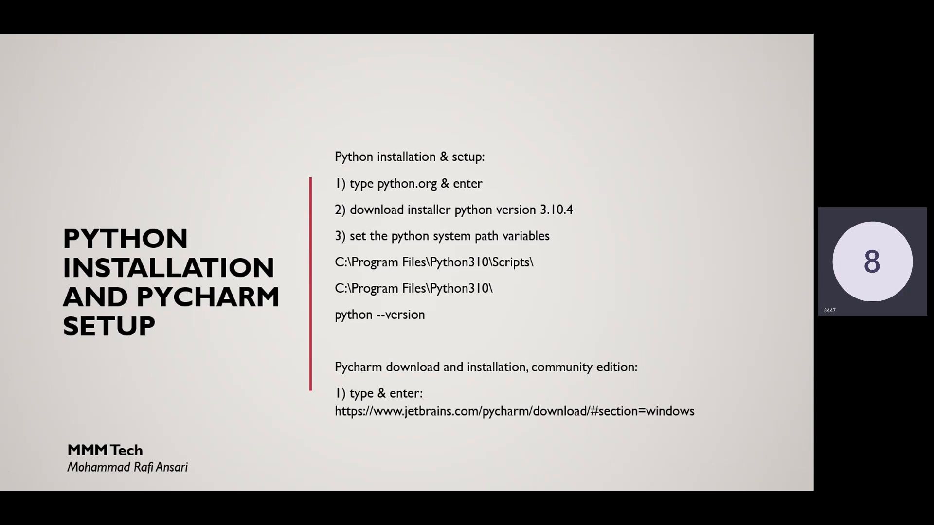
pyautogui.press('Escape')
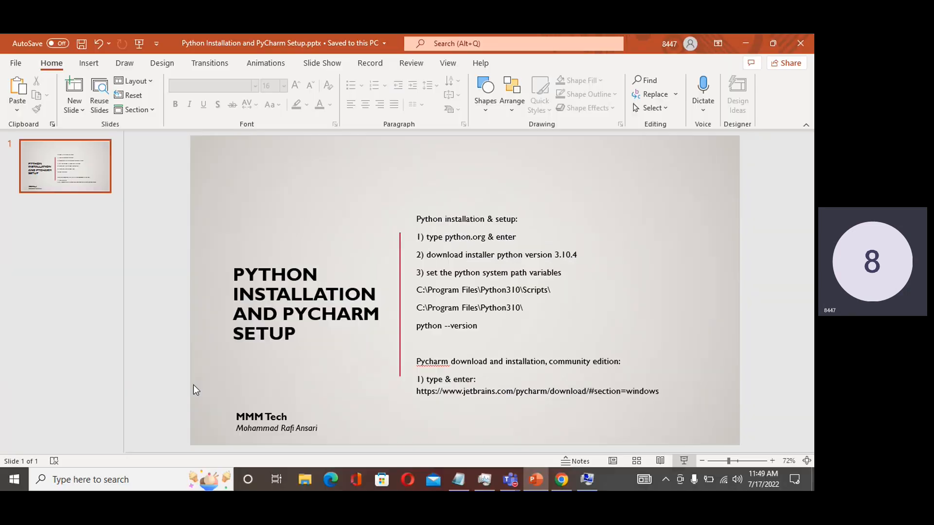
# - Return to System Properties, open the environment variables, view the entries of the system Path variable and close its editor
pyautogui.click(581, 481)
pyautogui.click(282, 327)
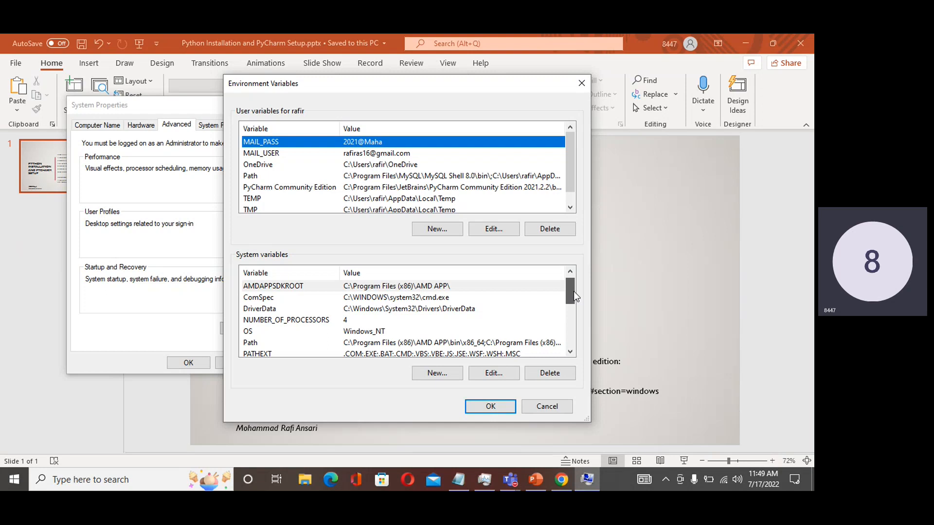
pyautogui.moveTo(573, 291); pyautogui.dragTo(573, 292)
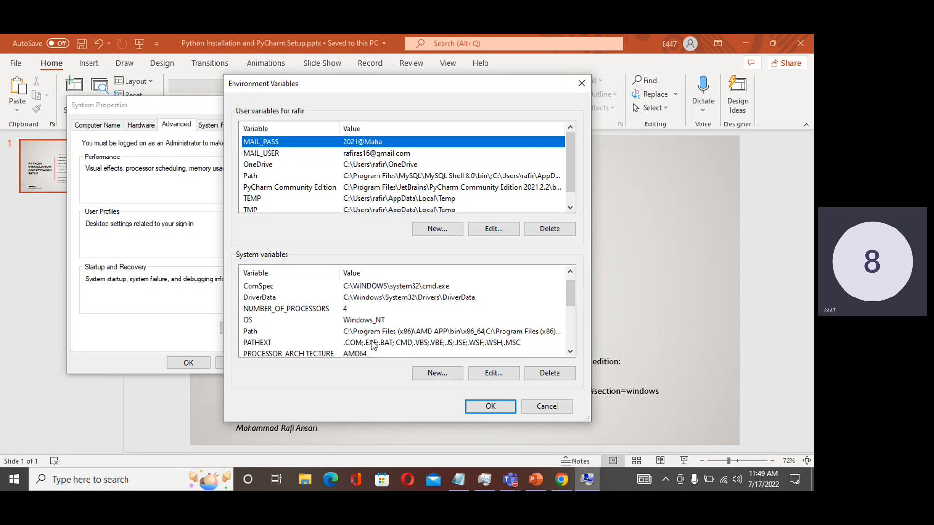
pyautogui.click(346, 331)
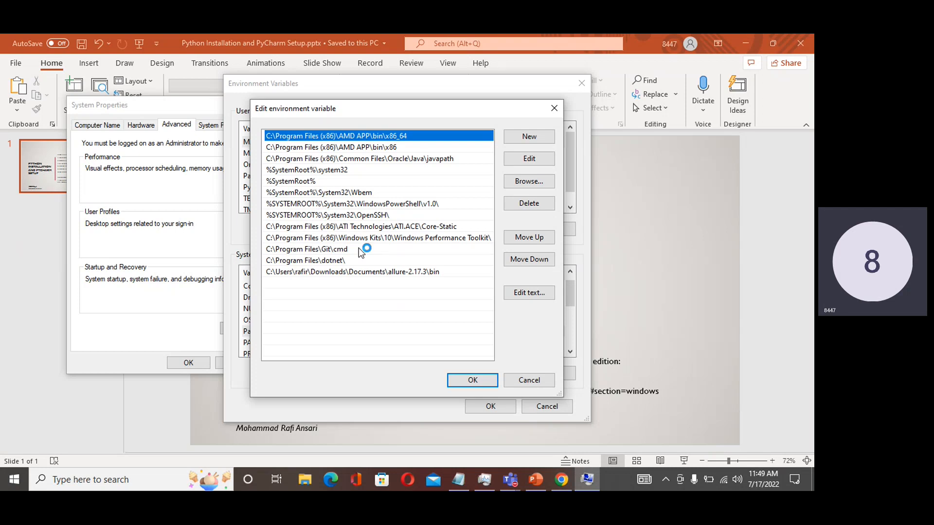
pyautogui.click(554, 108)
# - View the entries of the user Path variable, then close its editor, the Environment Variables dialog and System Properties
pyautogui.doubleClick(402, 178)
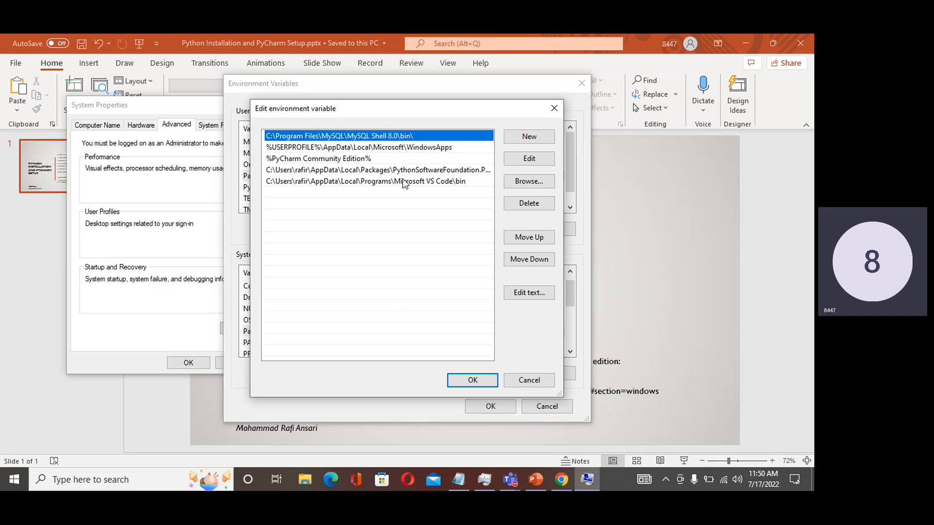
pyautogui.click(554, 108)
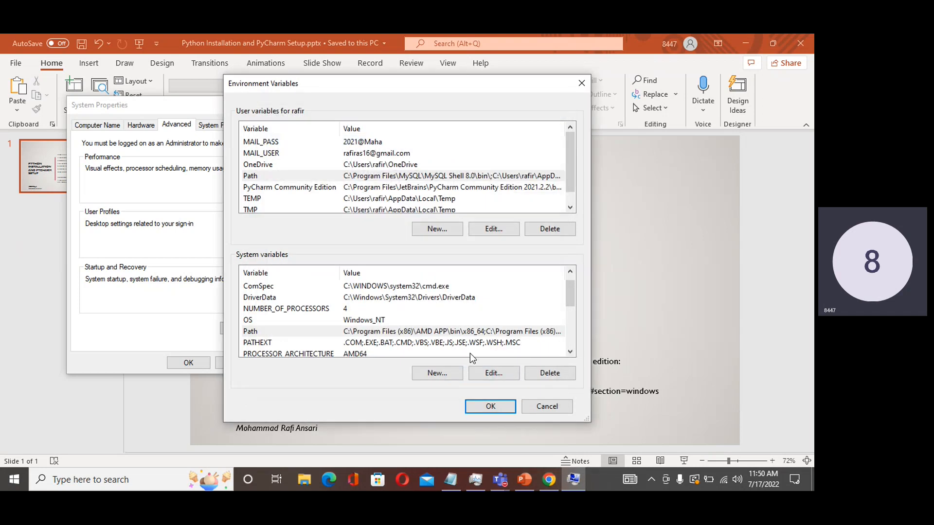
pyautogui.click(528, 410)
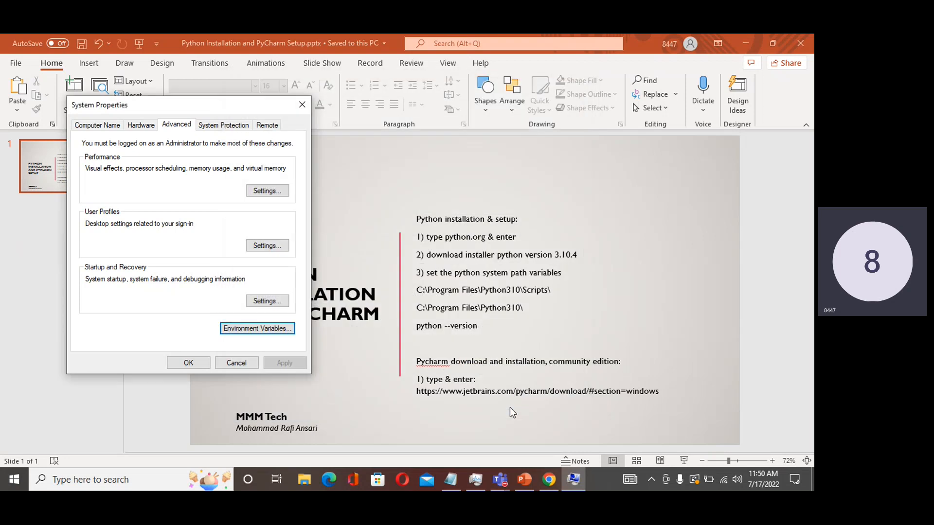
pyautogui.click(188, 362)
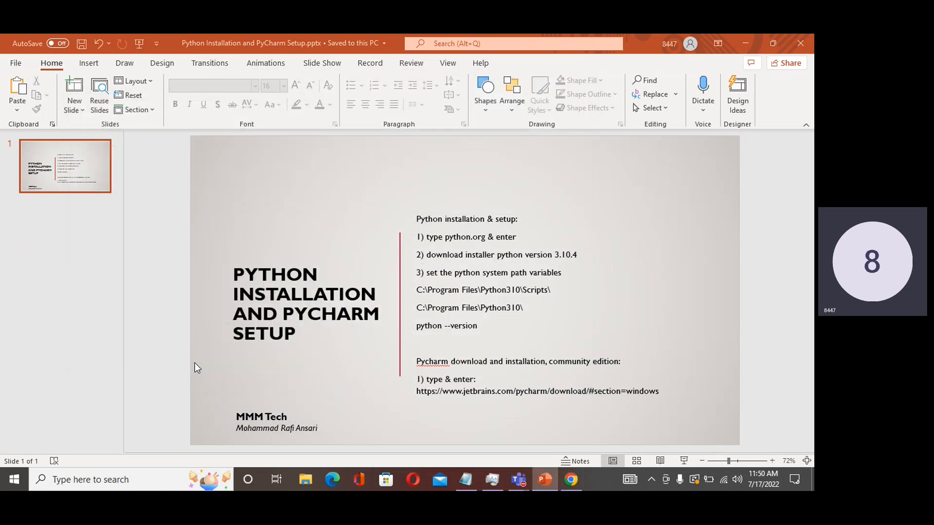